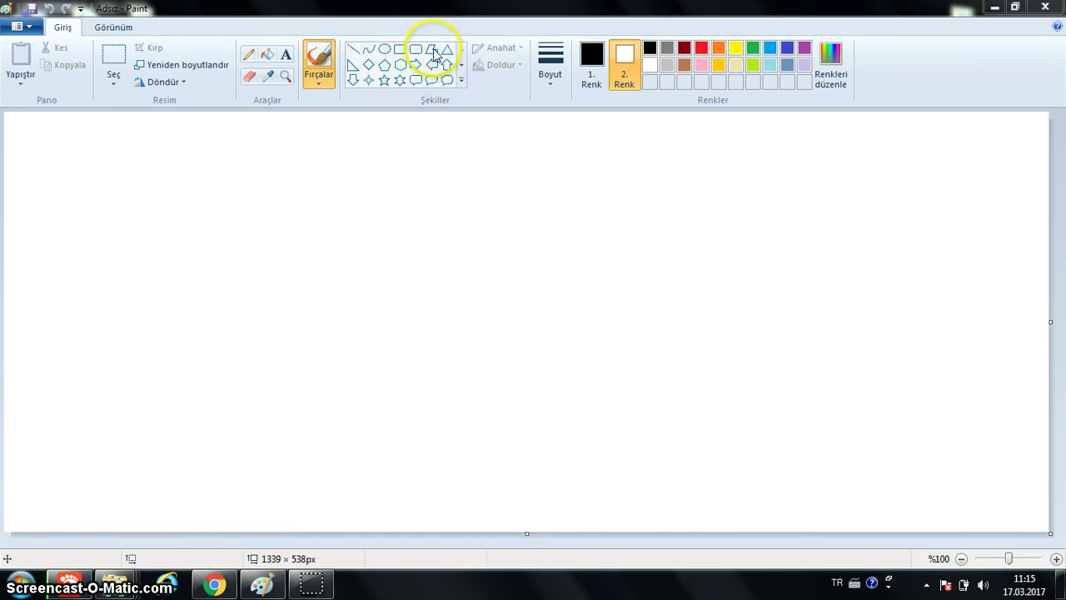
Draw a straight vertical black line about 467 px long near the canvas's left edge.
click(355, 52)
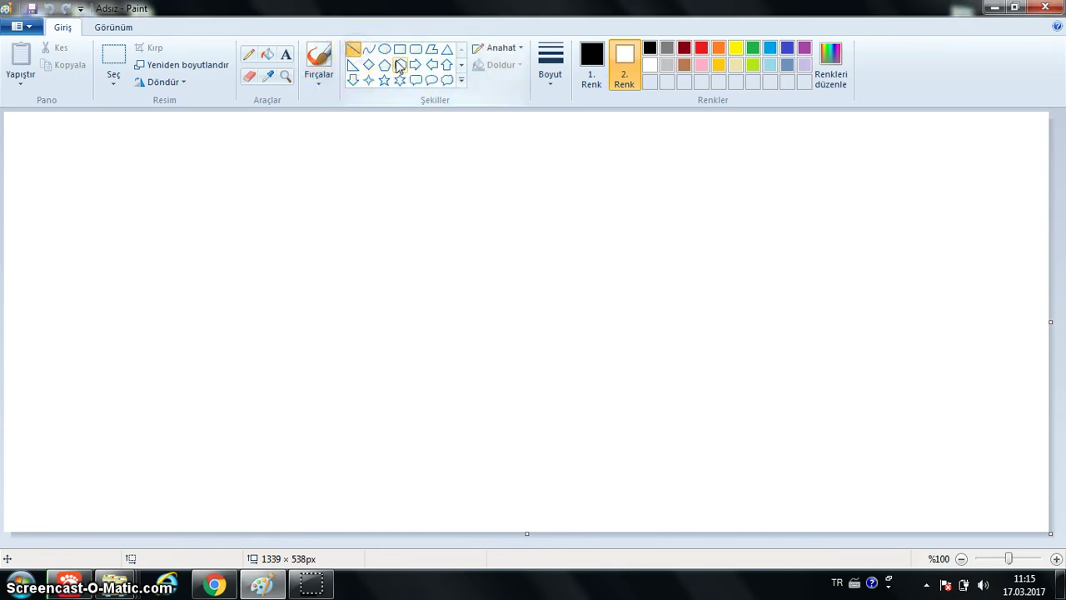
click(384, 49)
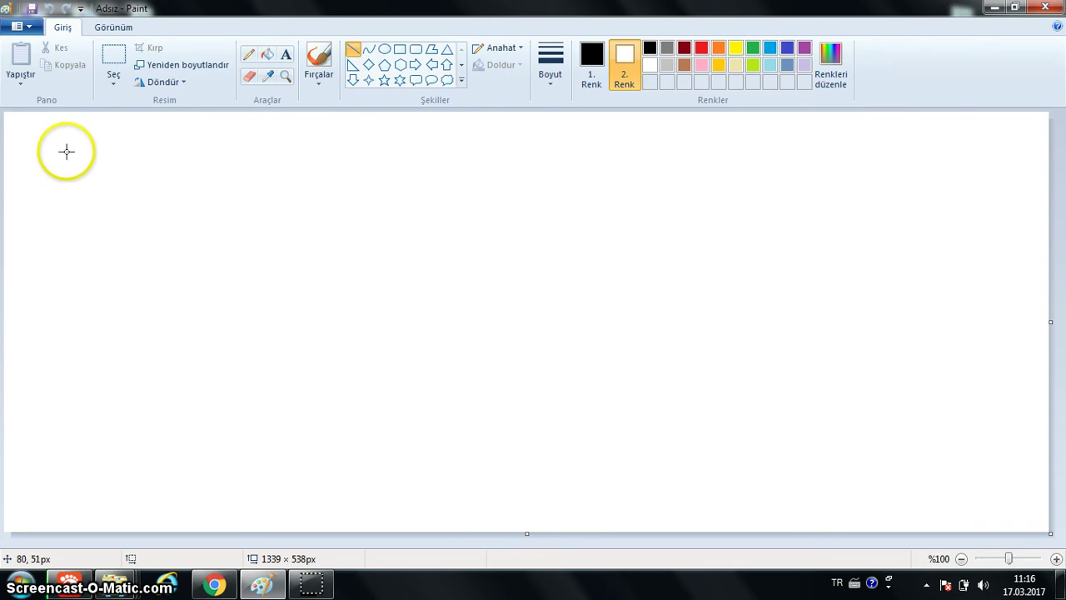
drag(39, 146, 45, 163)
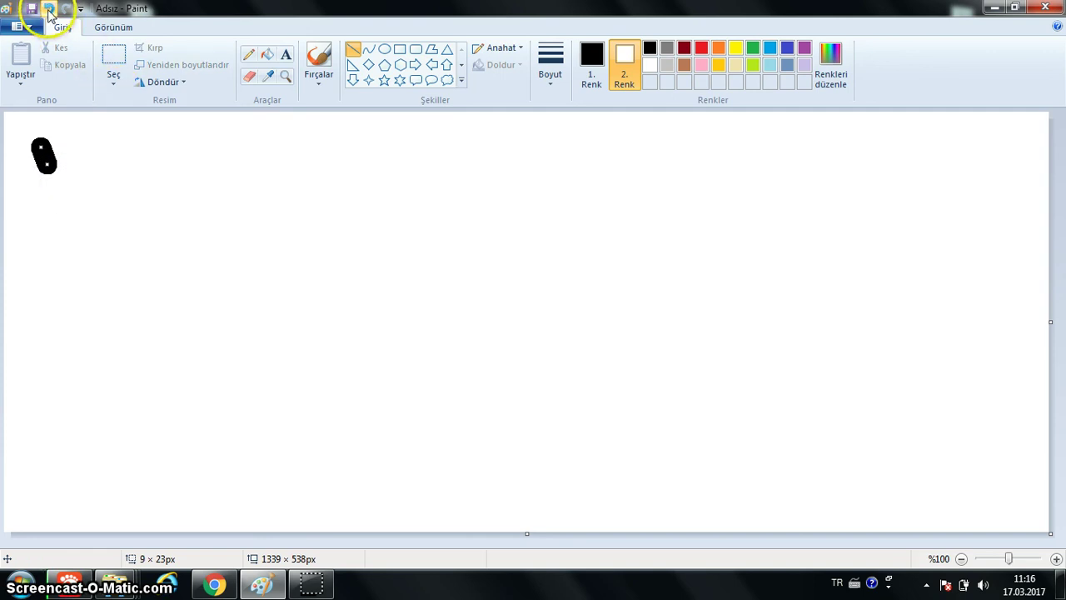
click(49, 9)
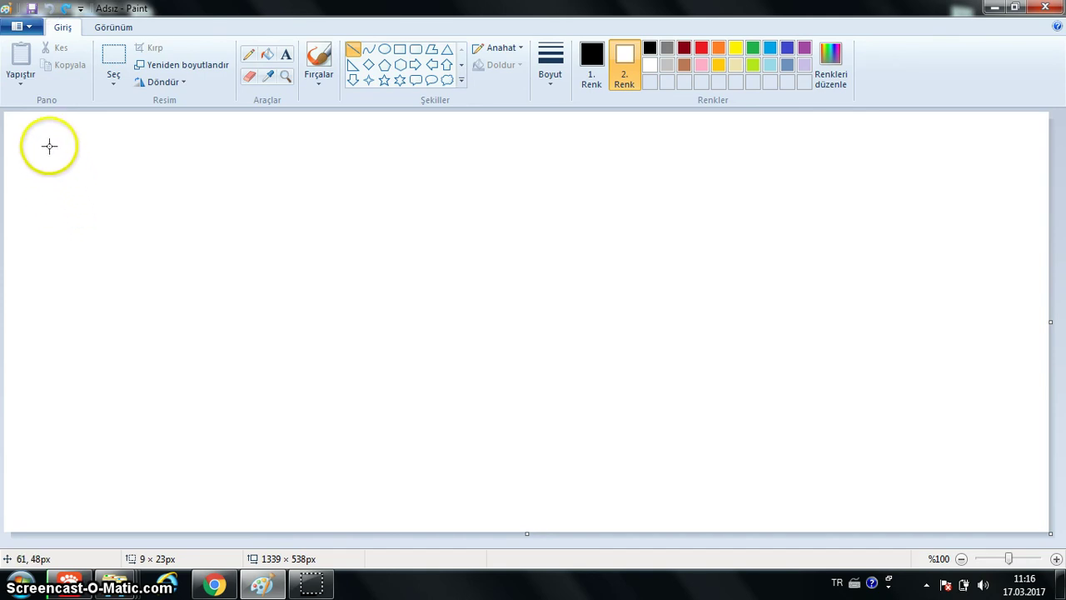
drag(43, 139, 271, 359)
drag(332, 305, 103, 414)
drag(69, 470, 72, 503)
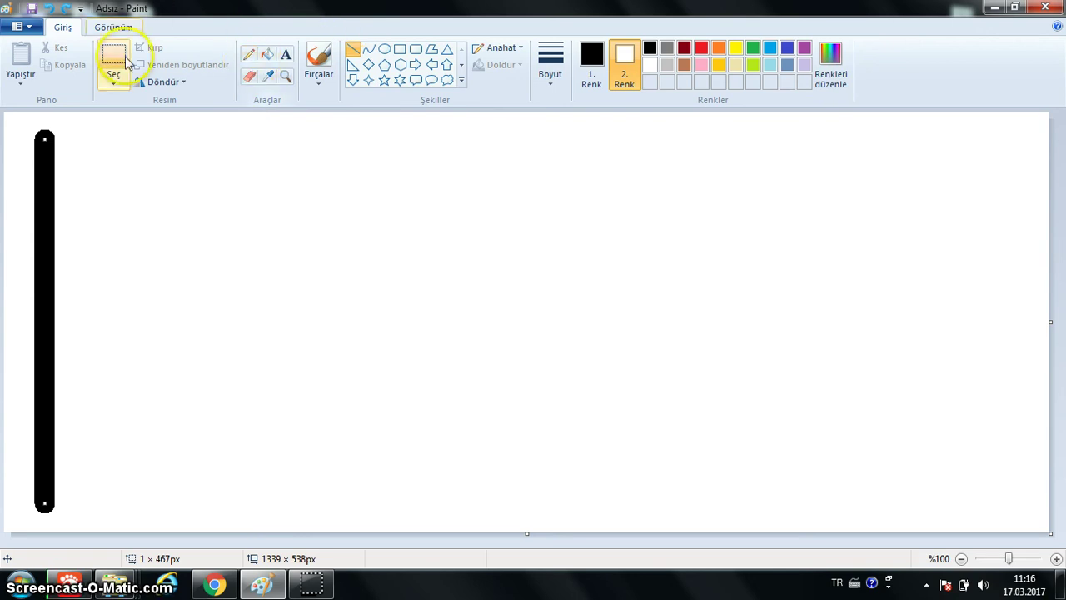
Choose the Curve shape with a crayon outline (Boya Kalemi) and set colour 1 to gray.
click(372, 51)
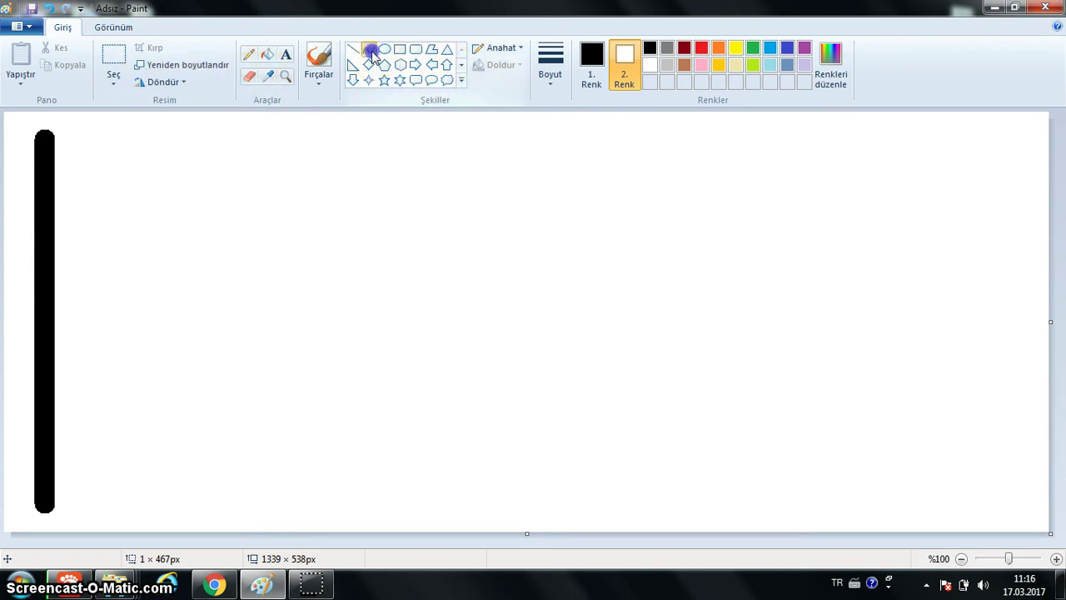
click(518, 50)
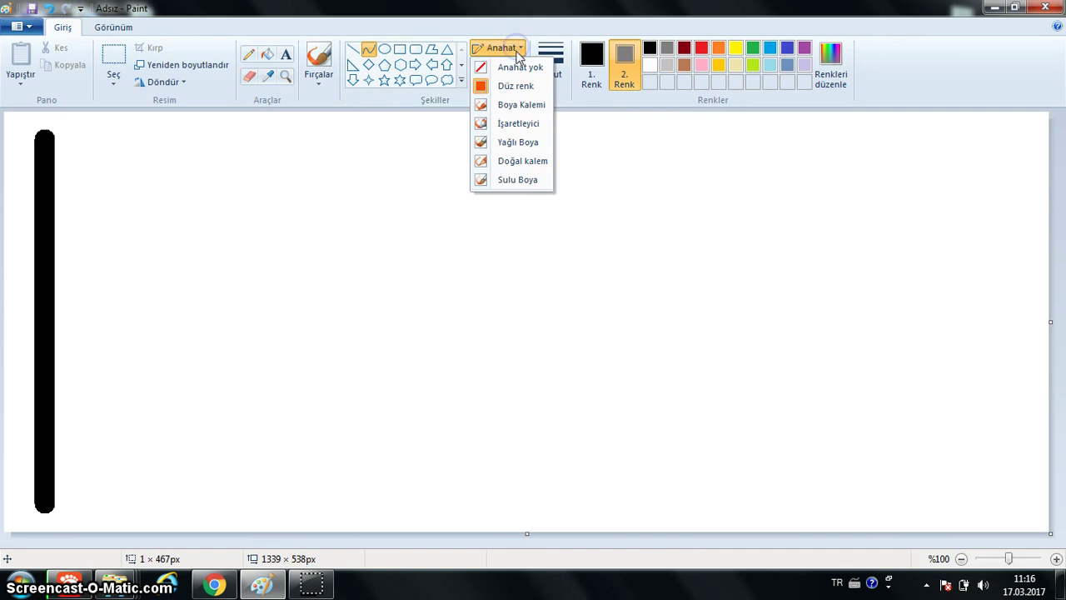
click(518, 106)
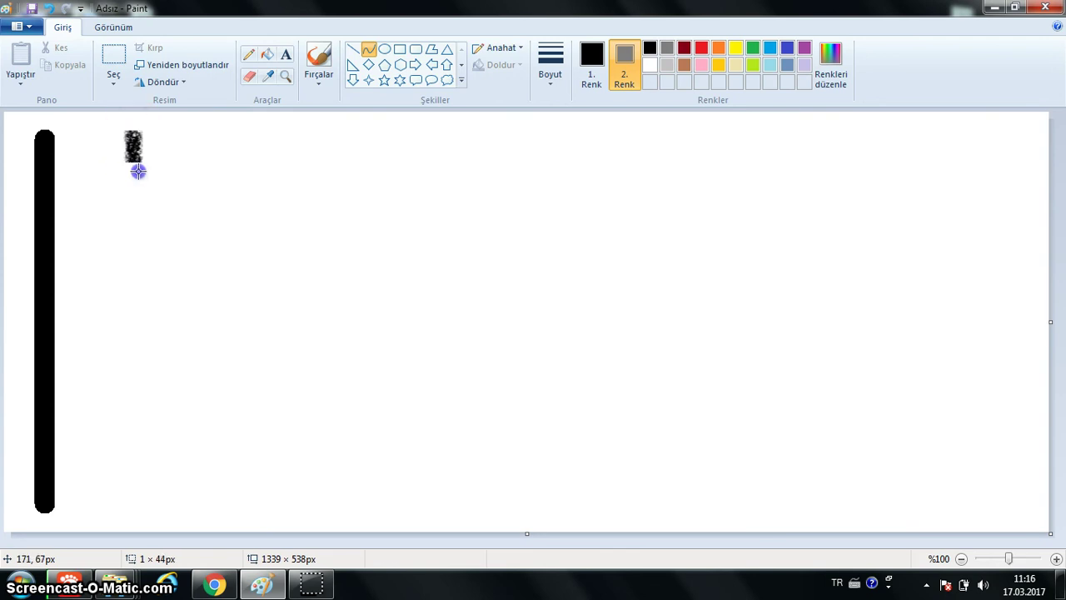
drag(139, 171, 132, 405)
mouse_move(140, 487)
mouse_down()
mouse_move(164, 295)
mouse_move(160, 151)
mouse_up()
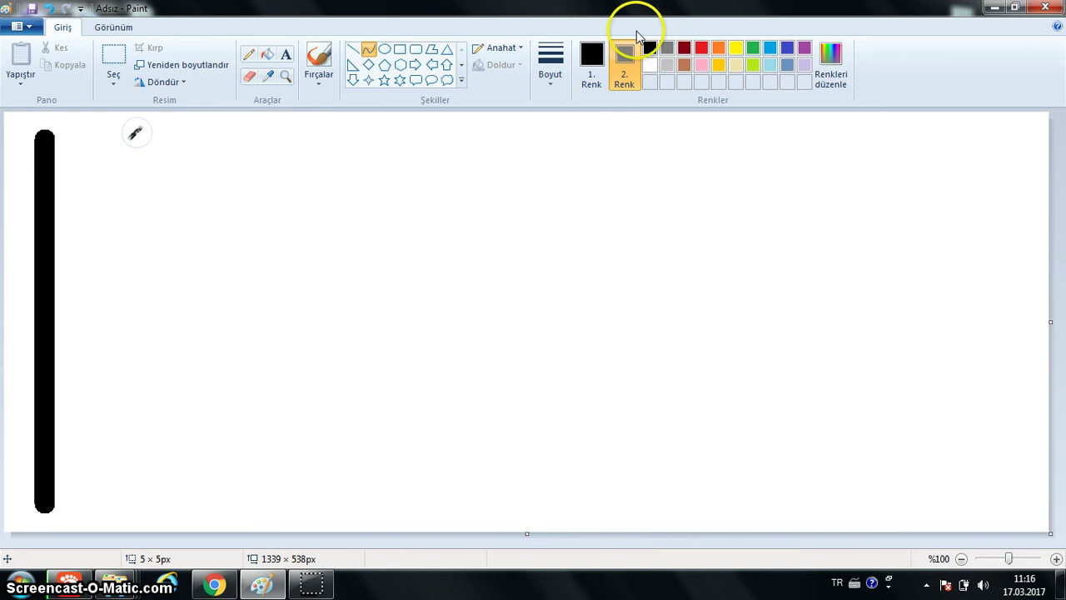
click(591, 57)
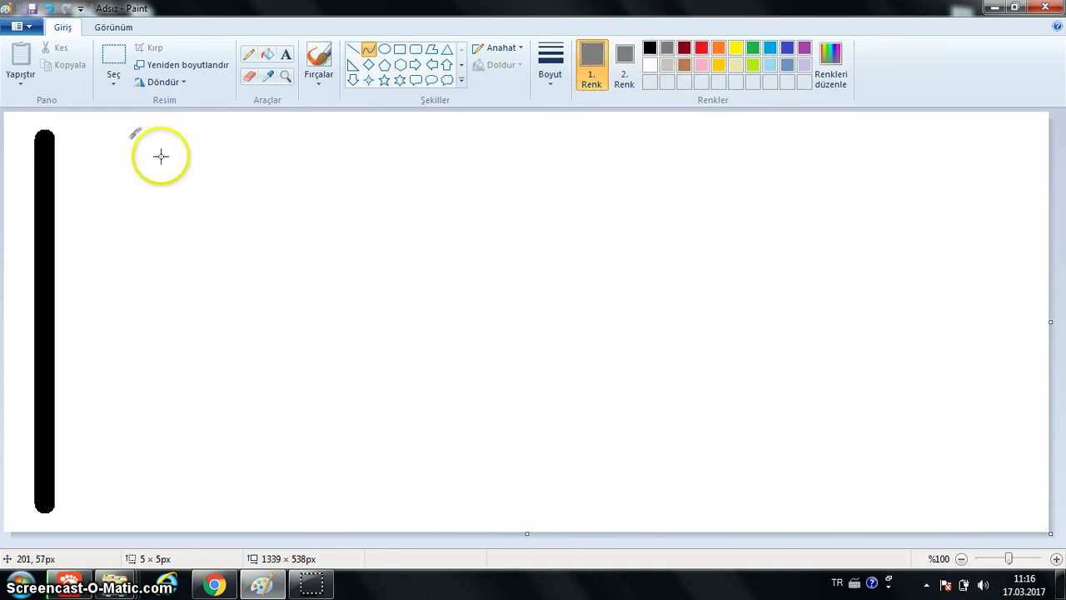
Draw a gray vertical S-shaped curve about 485 px tall and move it close to the black line.
mouse_move(133, 130)
mouse_down()
mouse_move(138, 272)
mouse_move(121, 525)
mouse_move(142, 591)
mouse_move(302, 406)
mouse_up()
drag(358, 497, 188, 484)
click(60, 30)
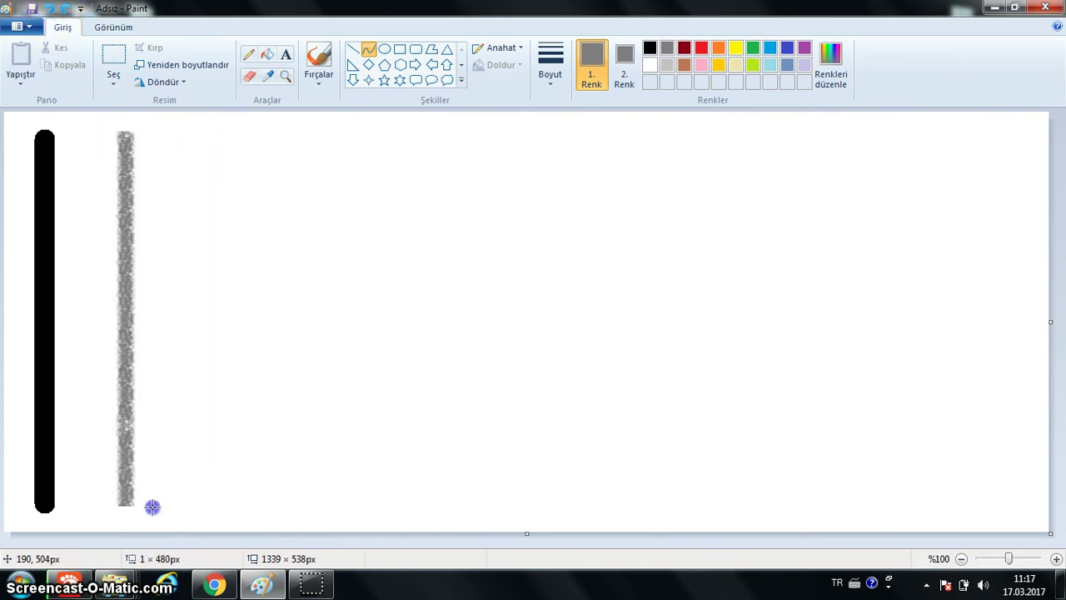
drag(178, 371, 235, 422)
mouse_move(180, 271)
mouse_down()
mouse_move(114, 276)
mouse_move(52, 176)
mouse_up()
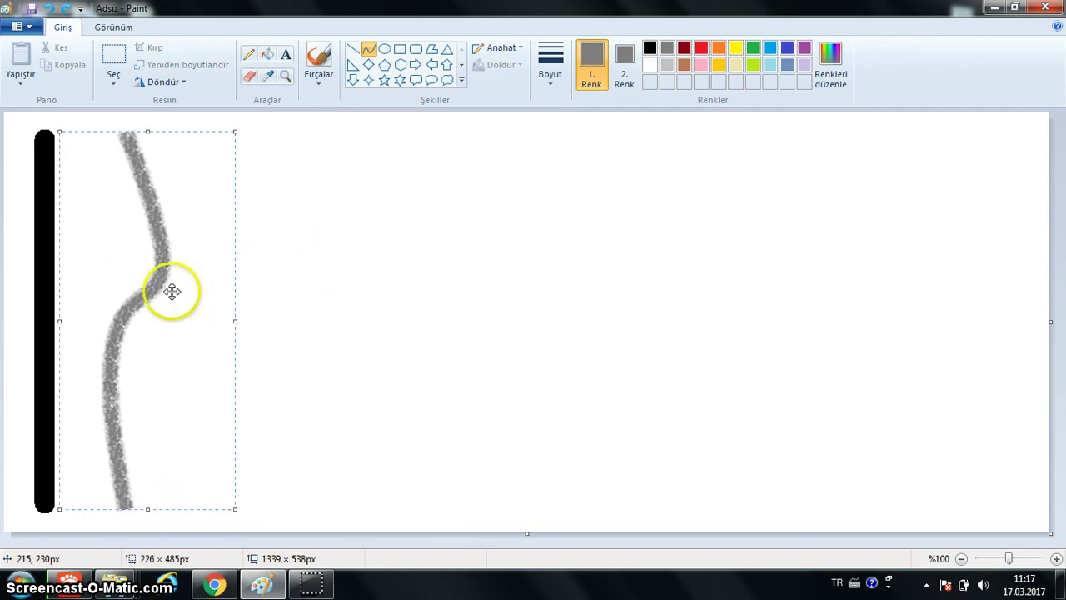
drag(167, 291, 141, 299)
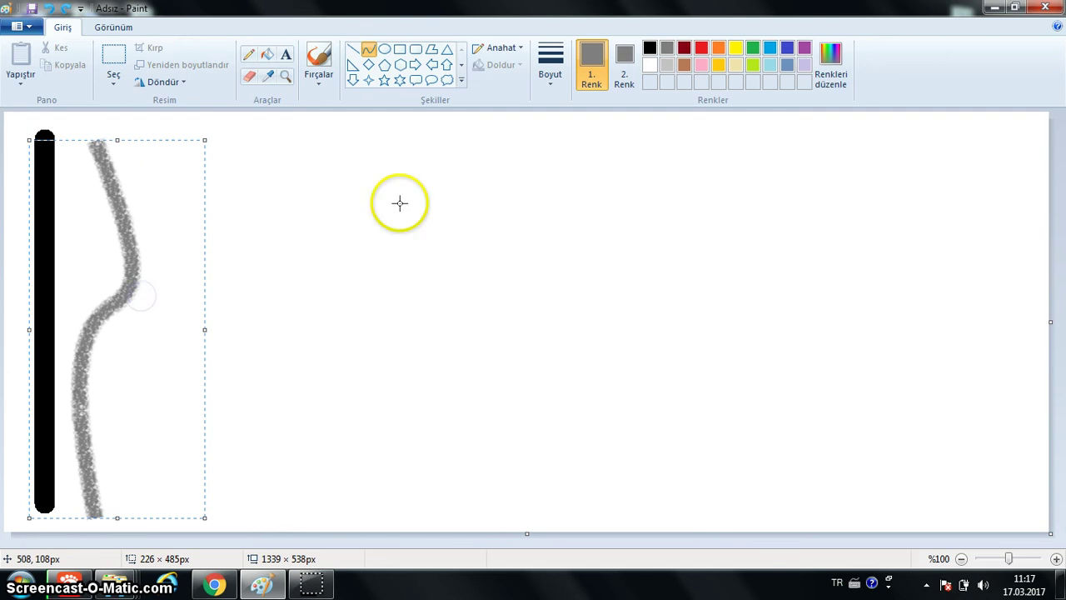
Choose the Oval shape with a marker outline (İşaretleyici) and a solid-colour fill (Düz renk).
click(386, 52)
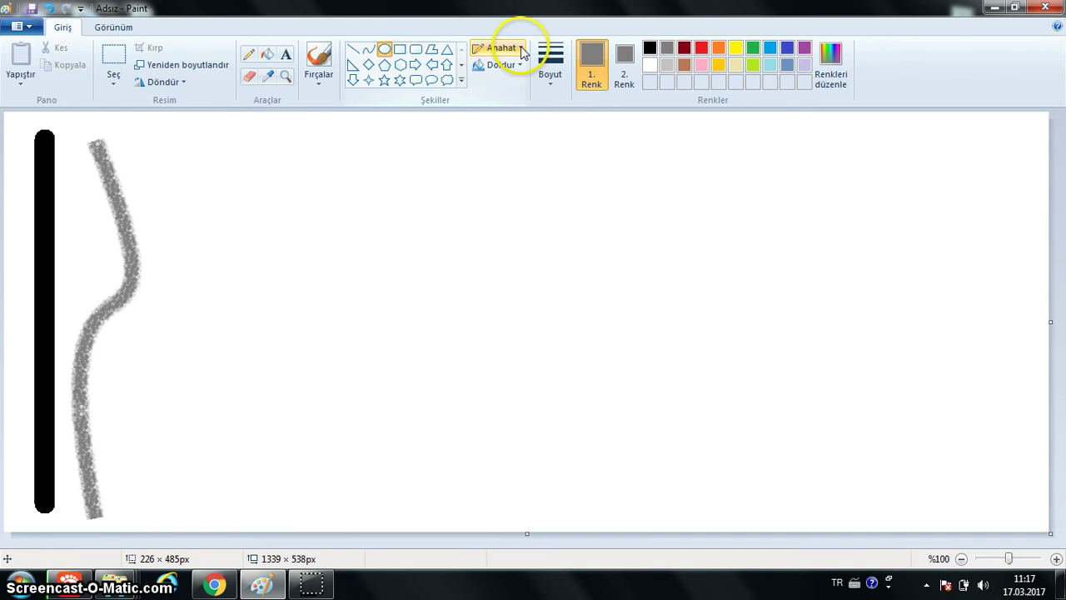
click(522, 51)
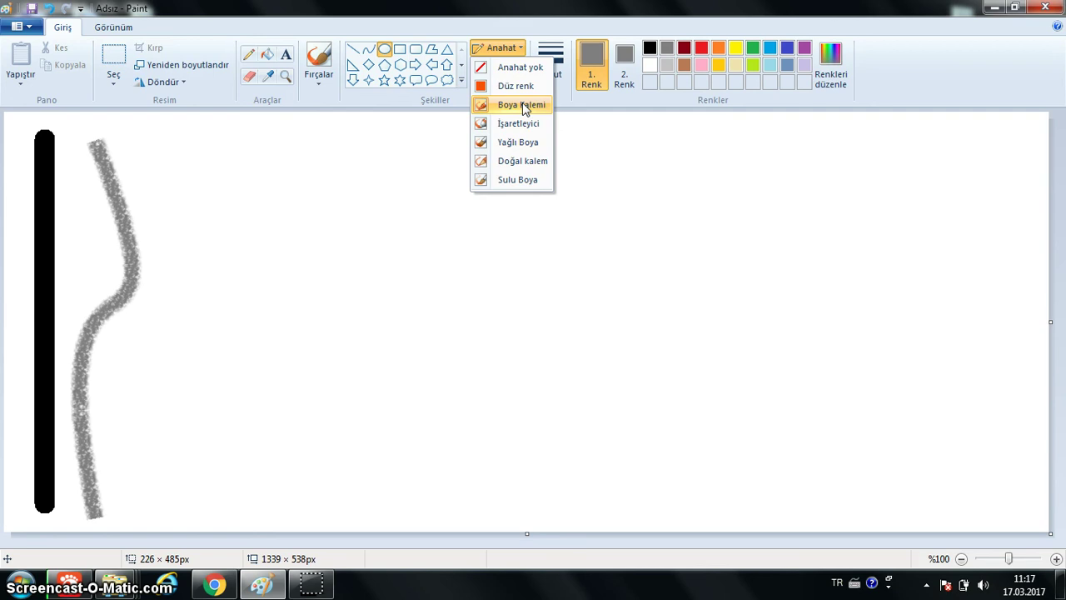
click(539, 123)
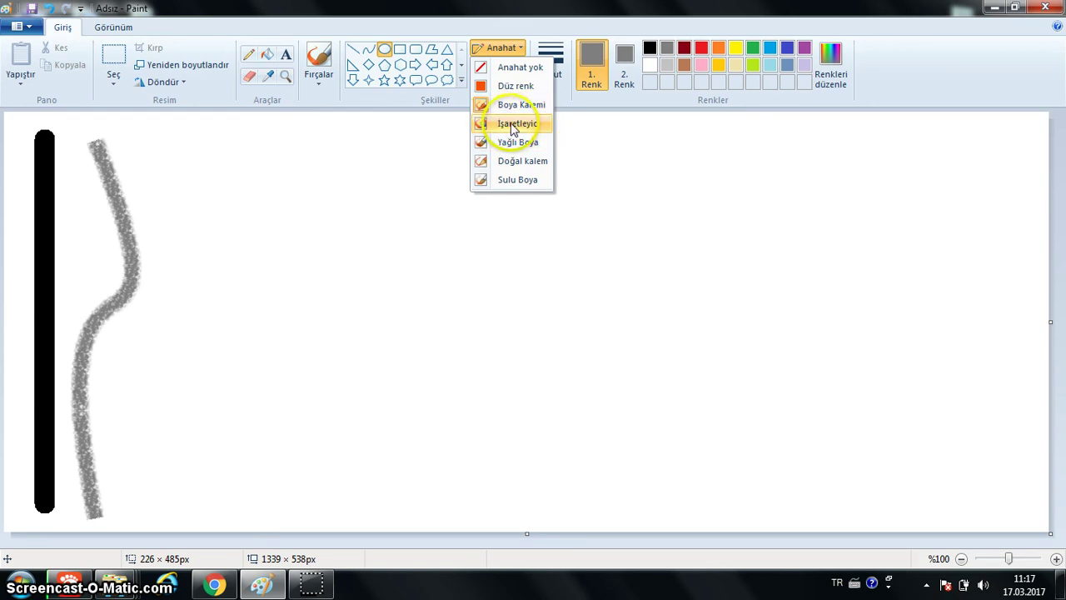
click(513, 125)
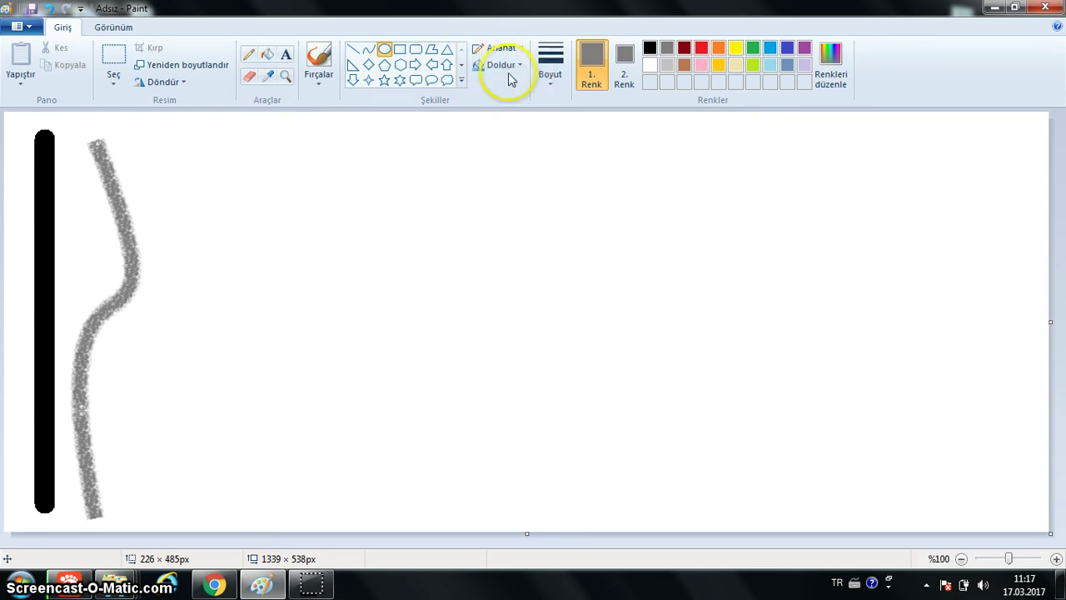
click(501, 65)
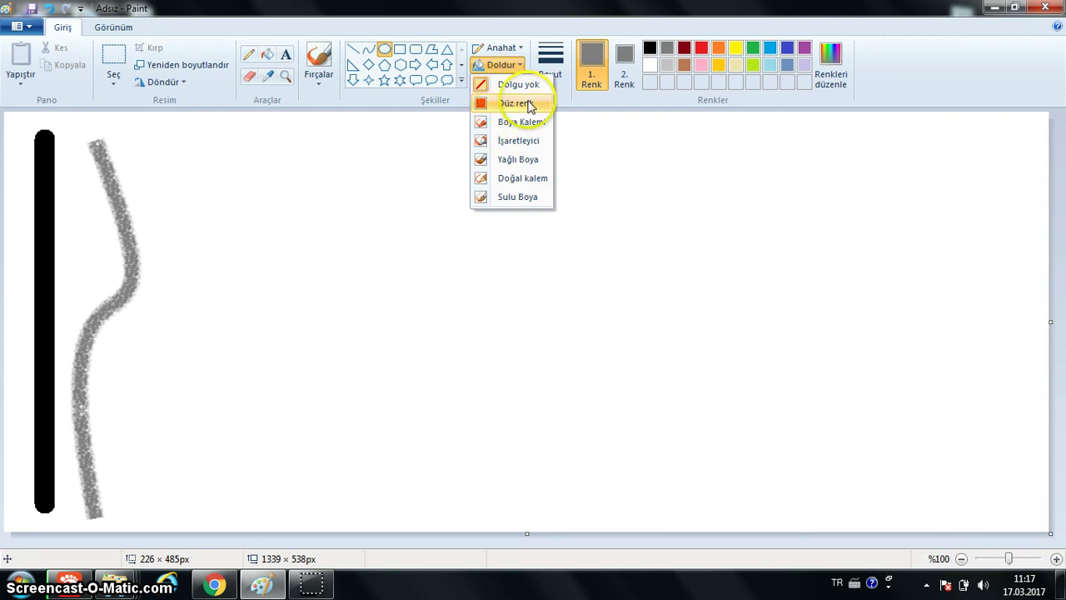
click(521, 103)
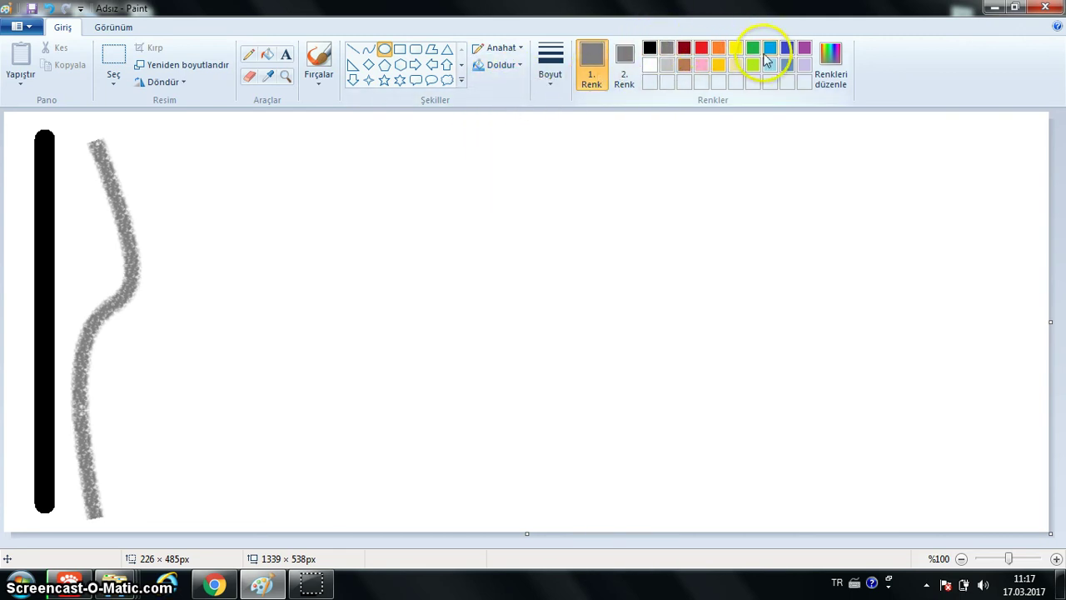
Draw a circle about 154 px across with dark red outline and brown fill, placed beside the gray curve's upper end.
click(684, 48)
click(624, 60)
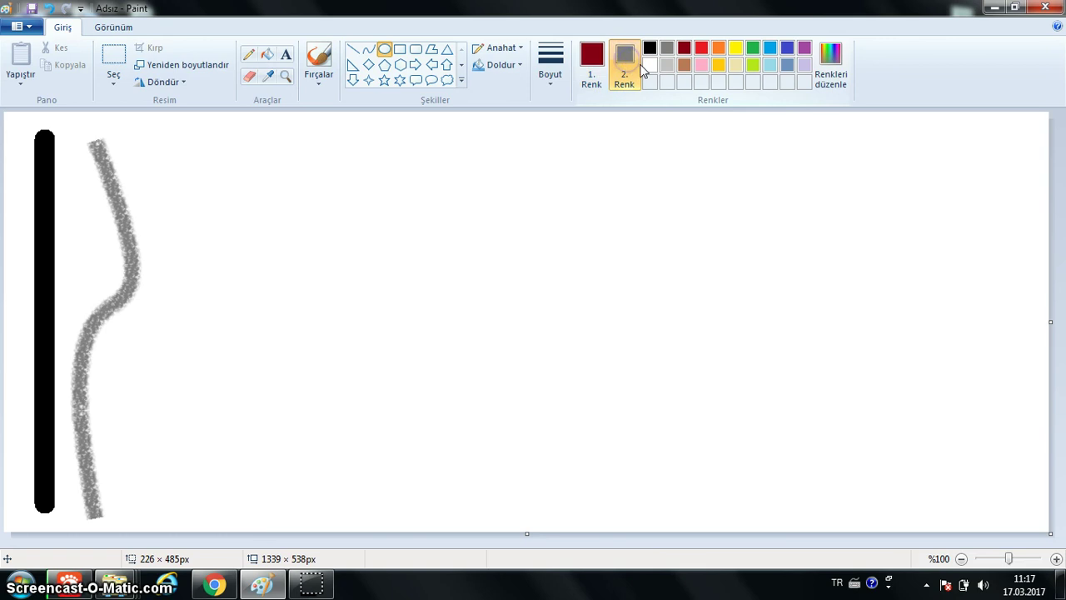
click(684, 65)
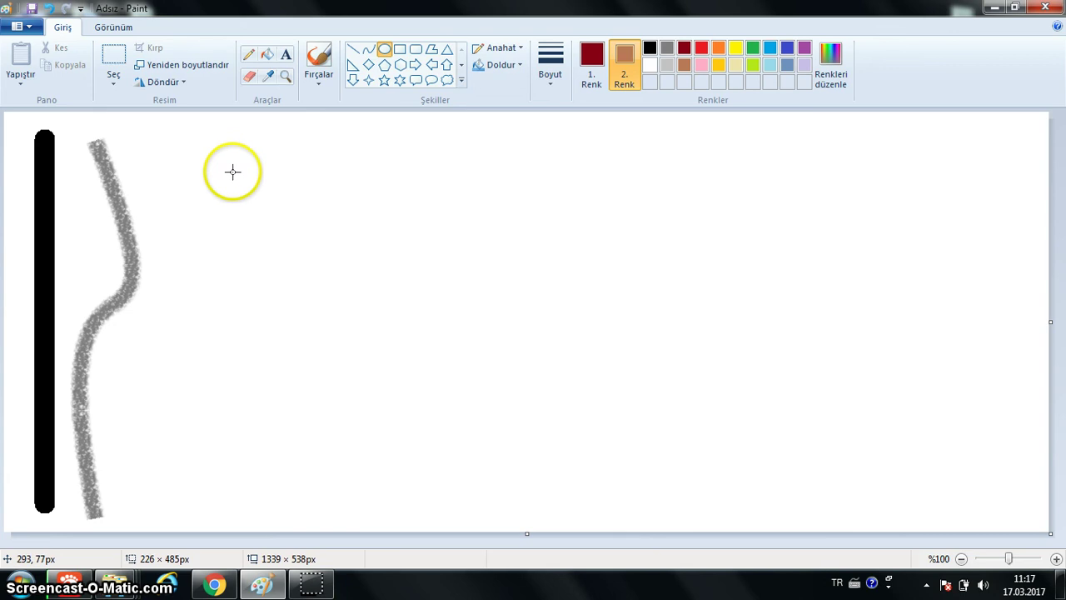
drag(225, 162, 424, 290)
click(364, 245)
drag(297, 228, 212, 185)
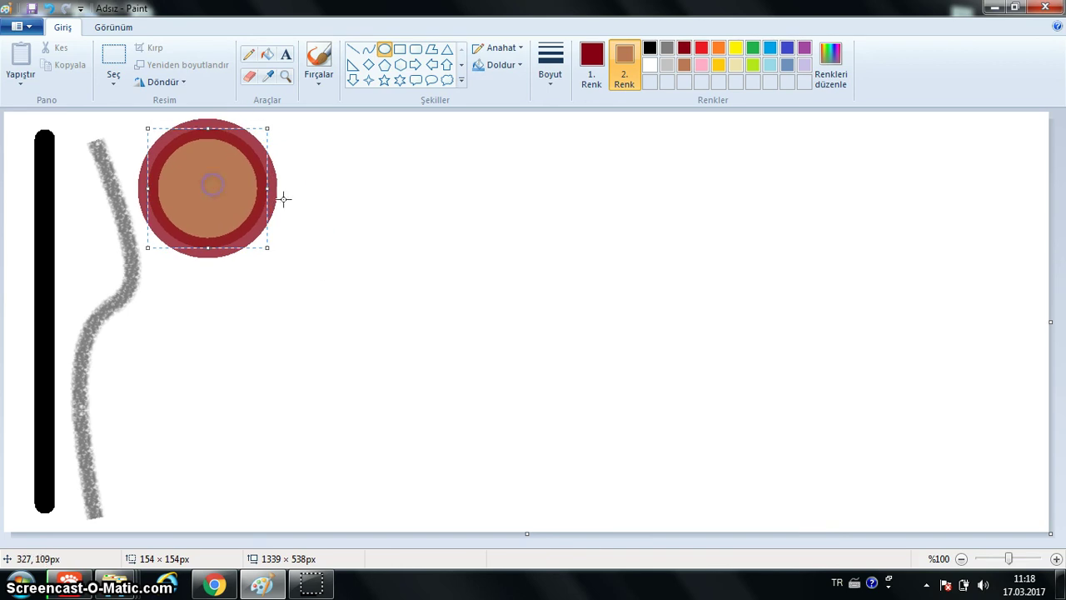
Choose the Rectangle shape with an oil-paint outline (Yağlı Boya) and a crayon fill (Boya Kalemi).
click(401, 50)
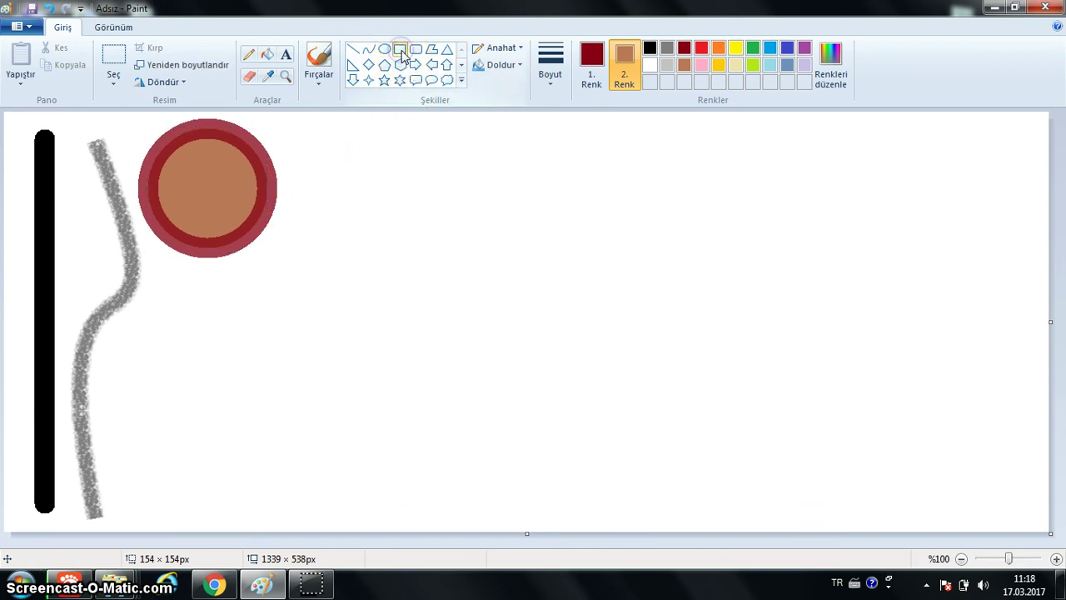
click(502, 47)
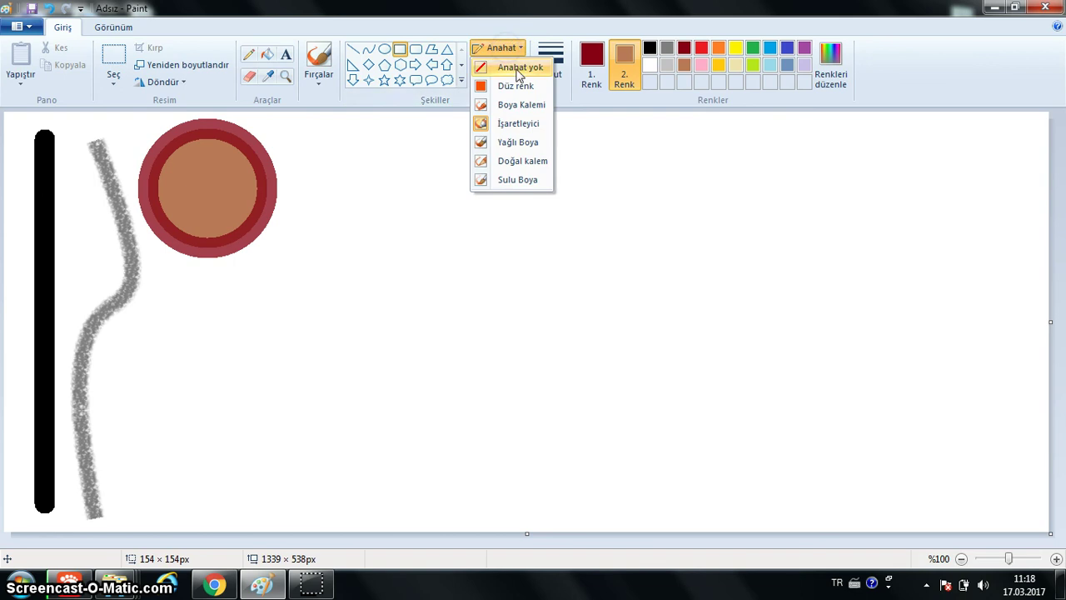
click(516, 142)
click(495, 65)
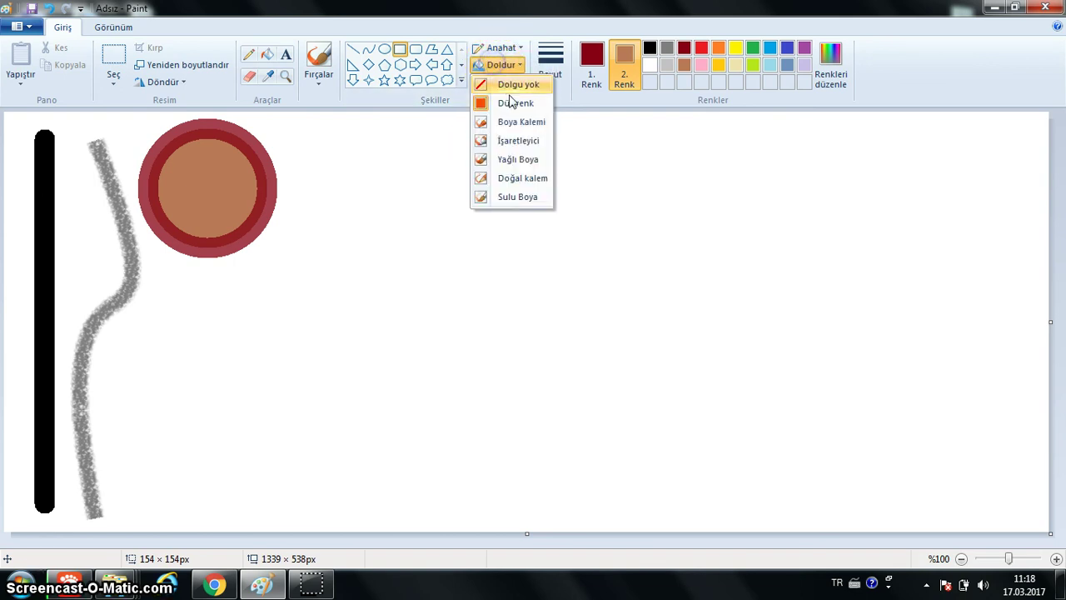
click(515, 122)
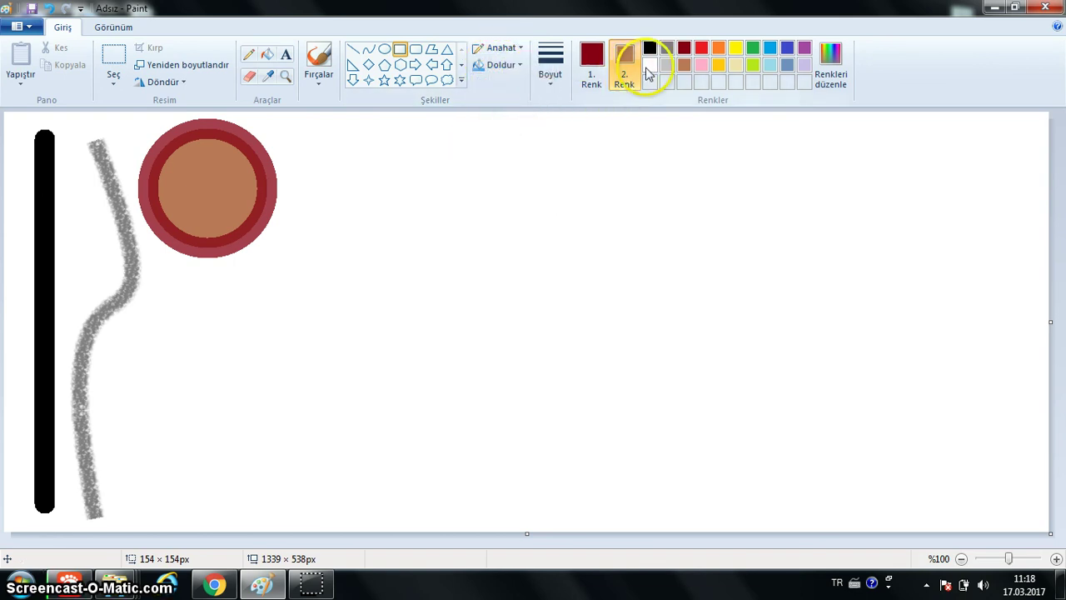
Draw a square about 175 px wide with red outline and pink fill, placed below the circle.
click(592, 59)
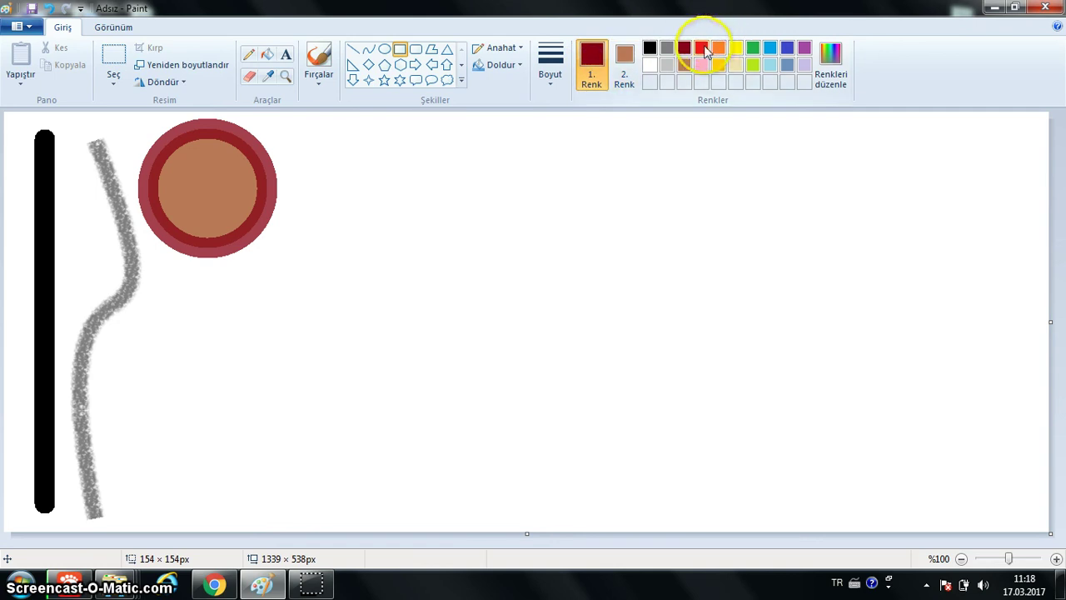
click(626, 54)
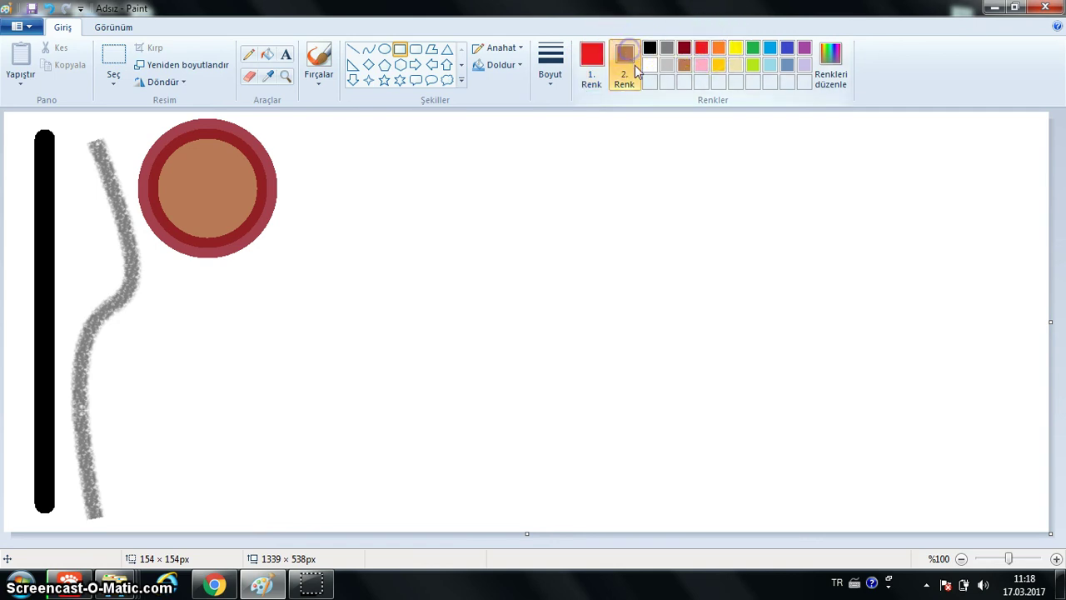
click(701, 65)
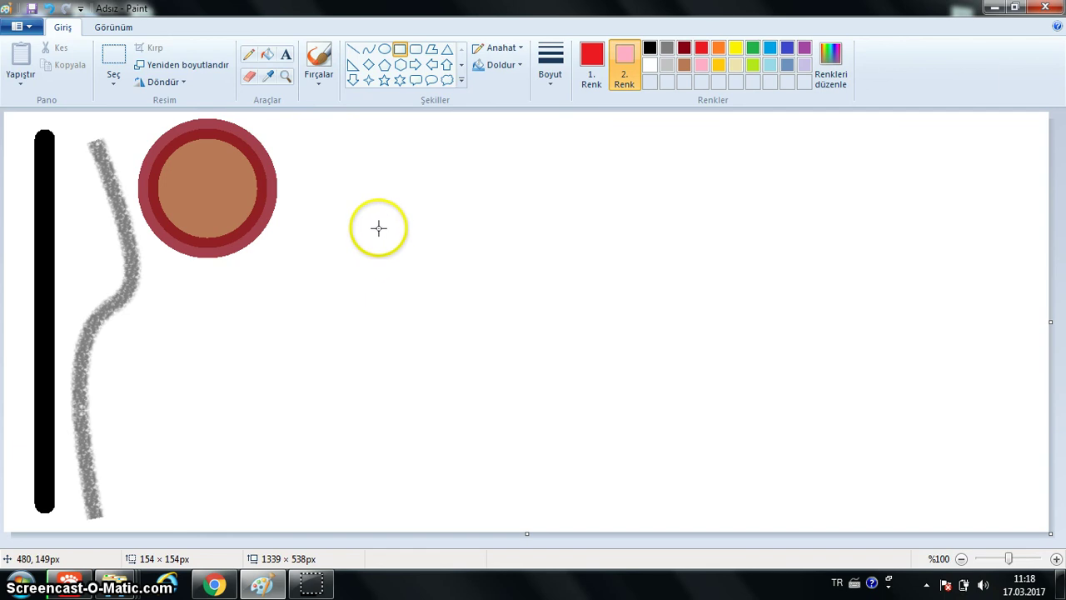
drag(379, 226, 514, 400)
drag(493, 232, 231, 392)
Choose the Rounded Rectangle shape with a natural-pencil outline (Doğal kalem) and a marker fill (İşaretleyici).
click(417, 51)
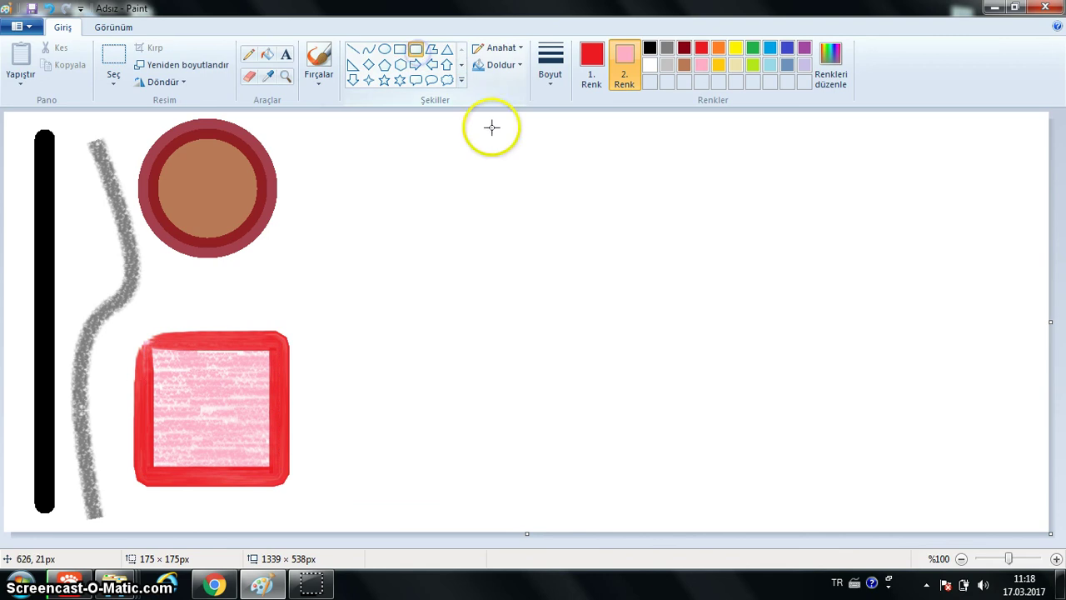
click(500, 48)
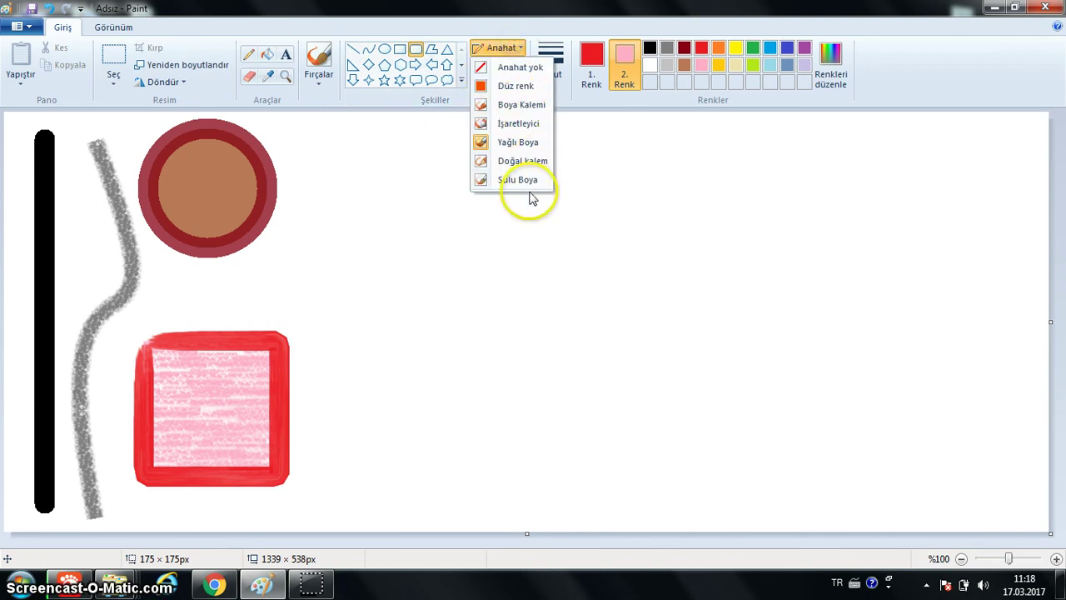
click(508, 160)
click(506, 65)
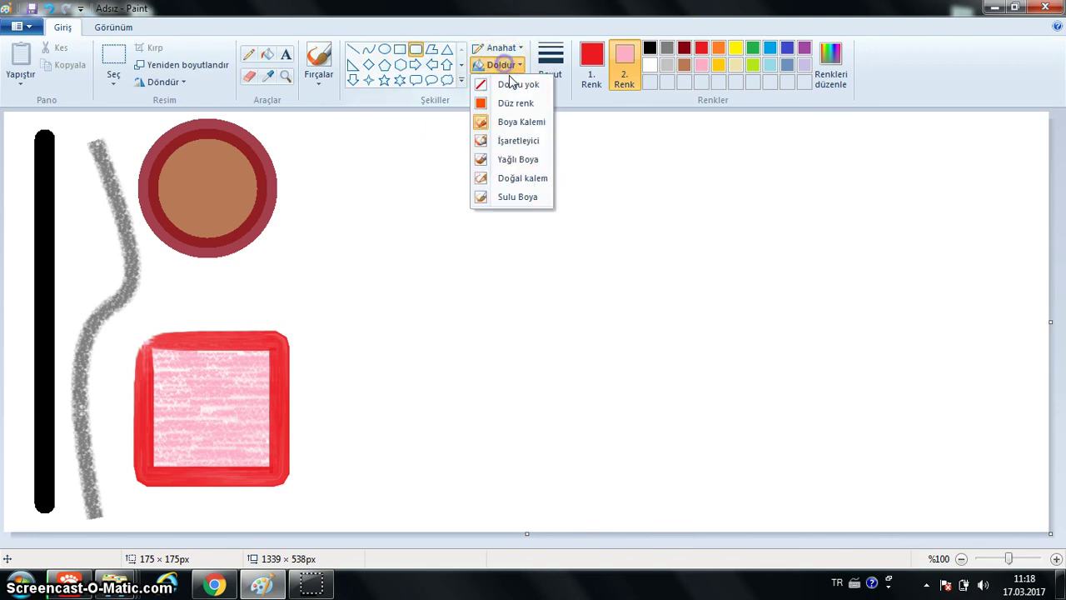
click(504, 140)
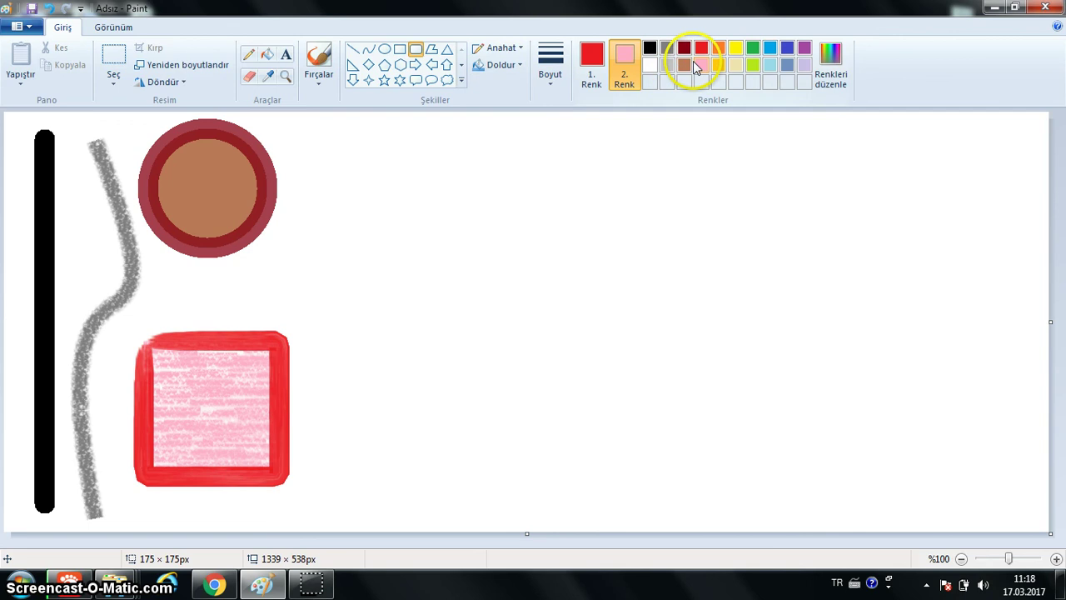
Draw a rounded square about 158 px wide with orange outline and gold fill, placed to the right of the circle.
click(591, 59)
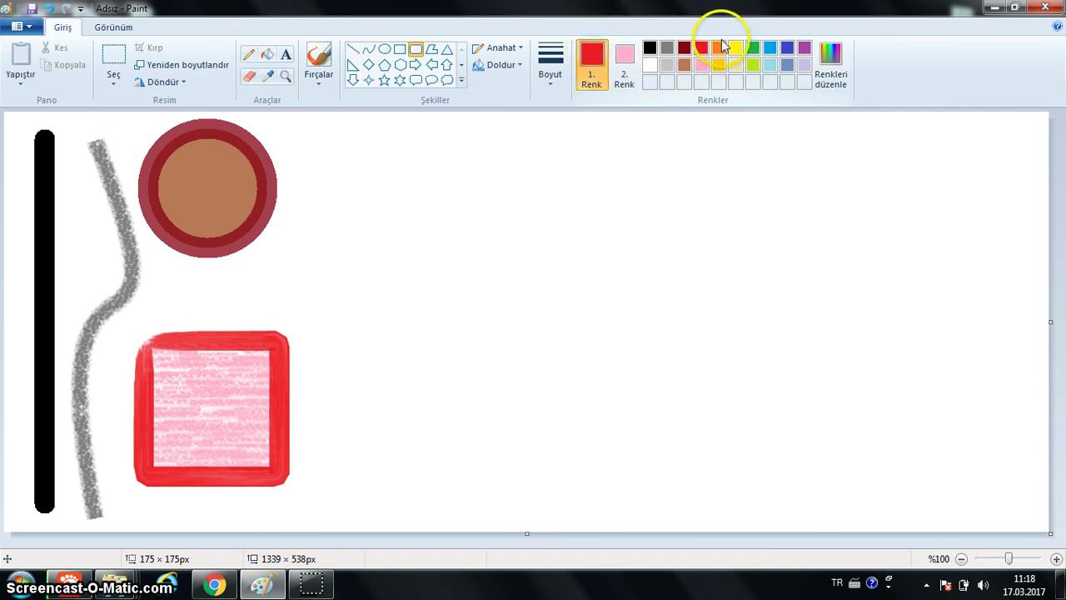
click(718, 48)
click(624, 60)
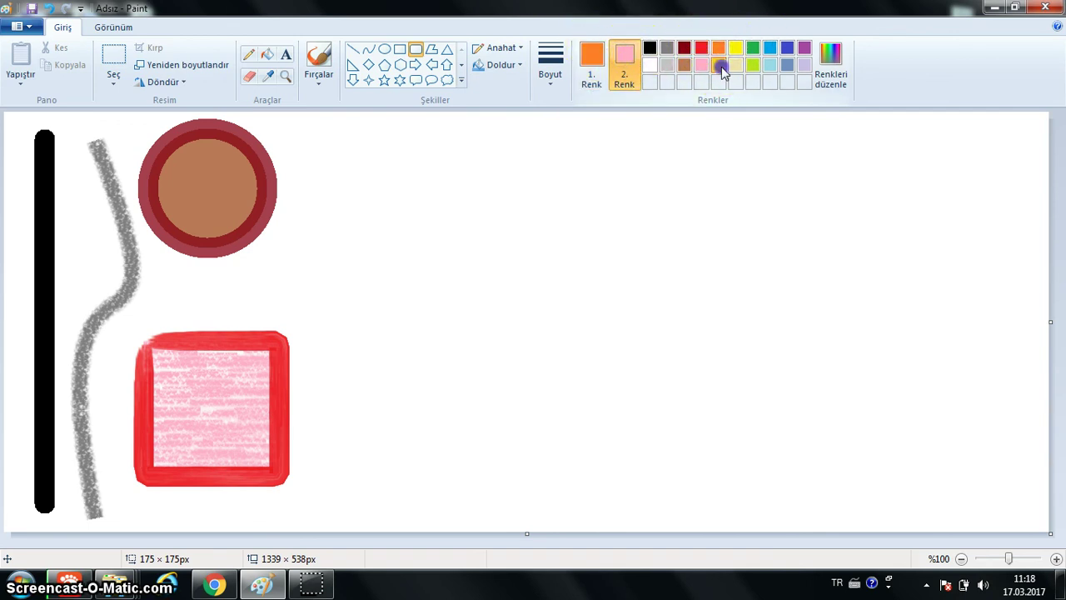
click(719, 65)
mouse_move(381, 137)
mouse_down()
mouse_move(475, 231)
mouse_move(506, 290)
mouse_up()
drag(463, 190, 390, 179)
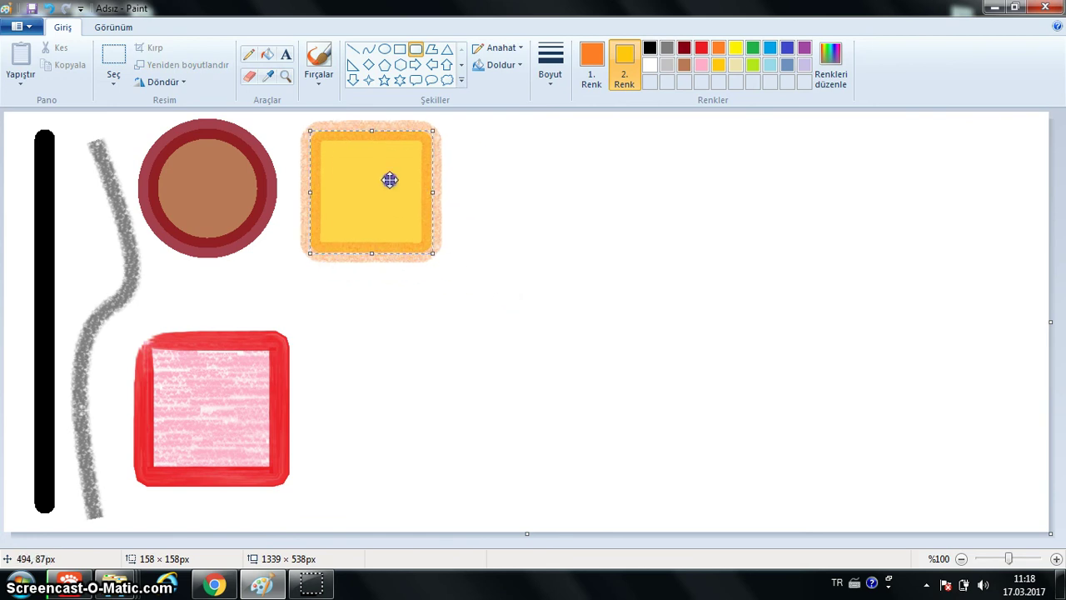
Choose the Triangle shape with a watercolour outline (Sulu Boya) and an oil-paint fill (Yağlı Boya).
click(448, 55)
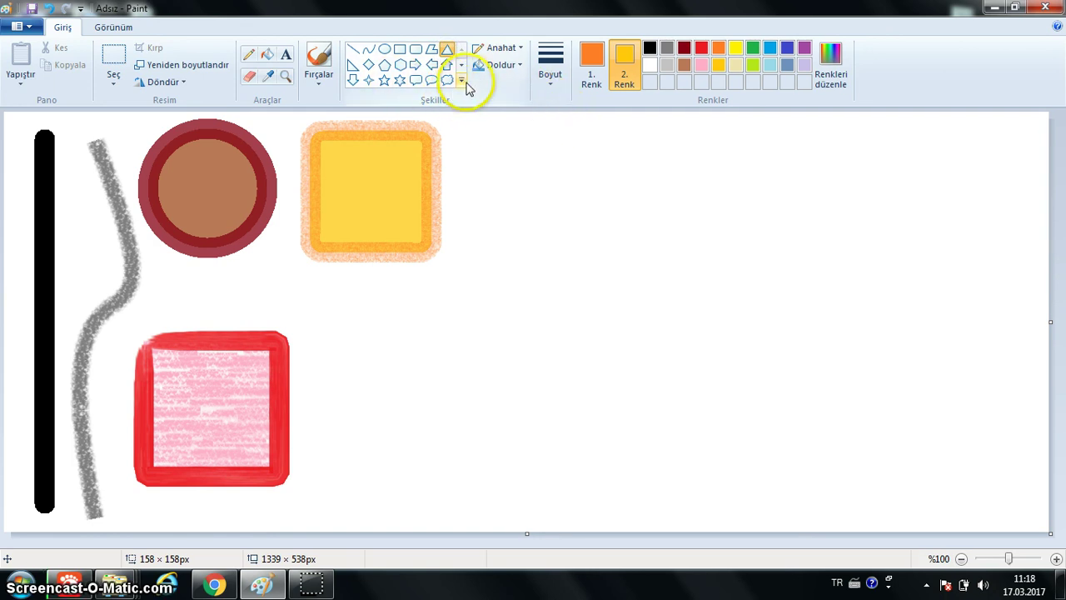
click(499, 47)
click(525, 180)
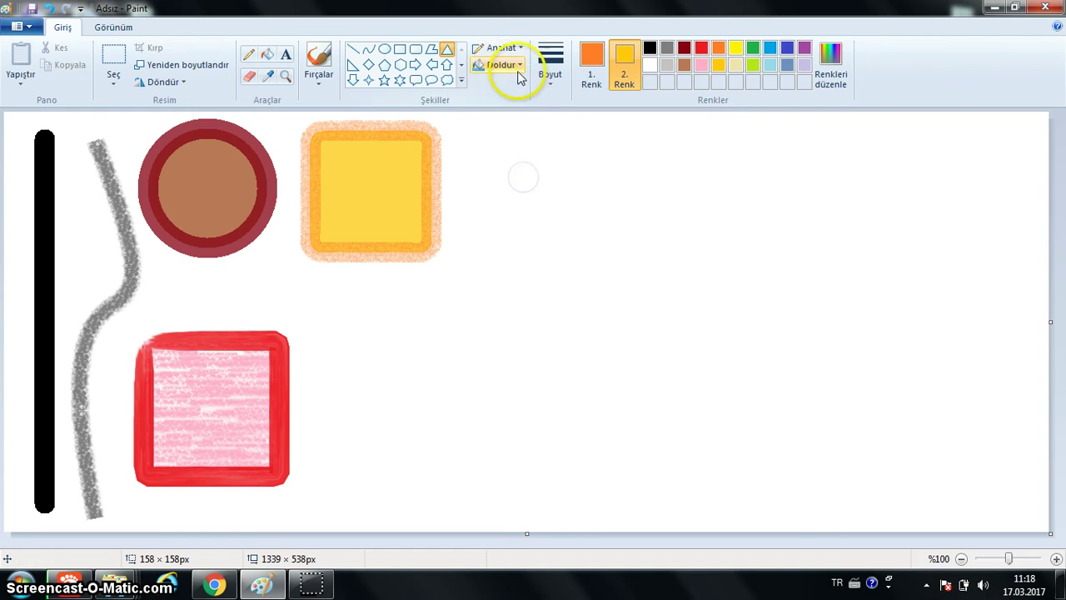
click(502, 65)
click(511, 159)
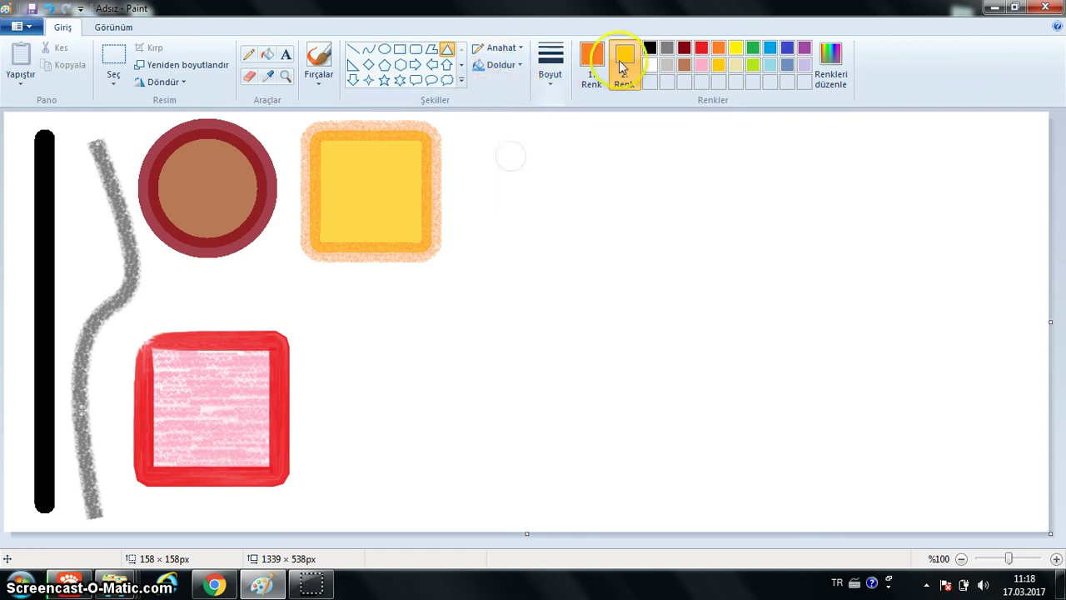
Set the outline colour to green and the fill colour to lime.
click(591, 60)
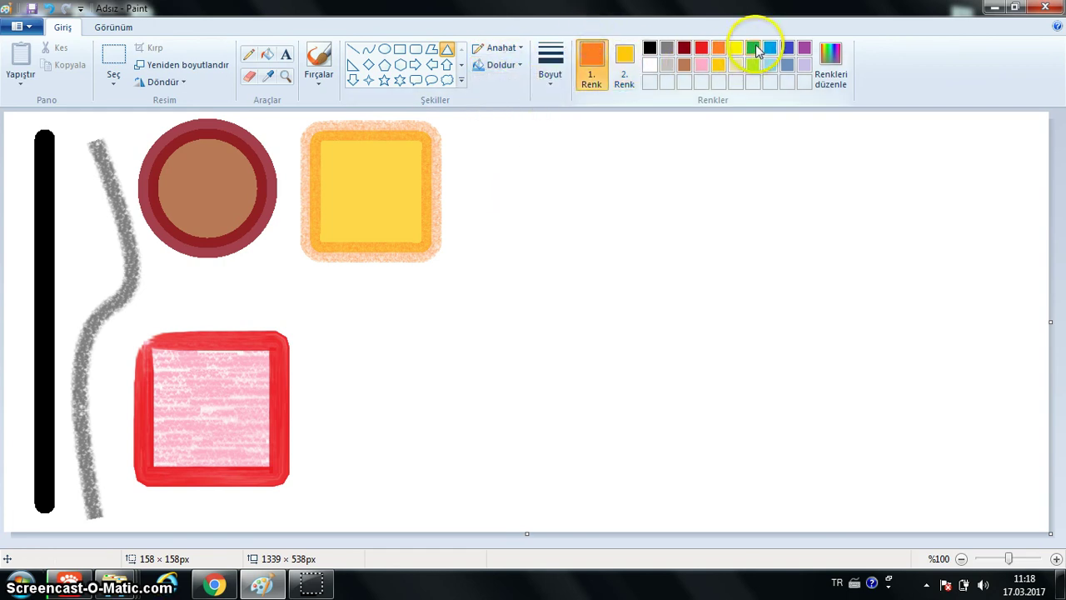
click(754, 48)
click(624, 60)
click(754, 65)
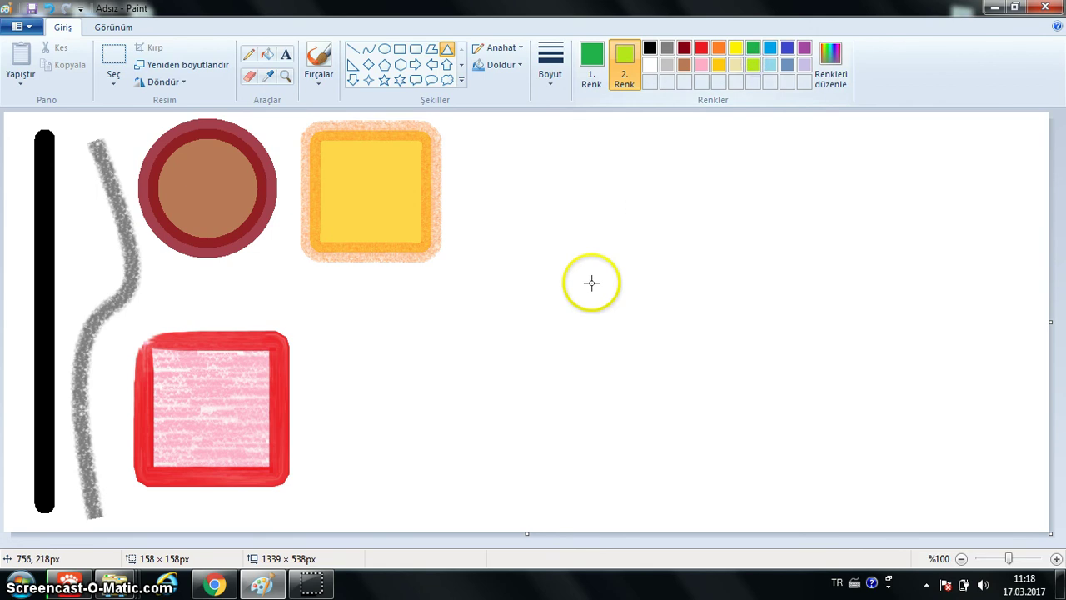
mouse_move(567, 197)
mouse_down()
mouse_move(708, 360)
mouse_move(652, 294)
mouse_move(792, 390)
mouse_move(631, 238)
mouse_move(779, 413)
mouse_move(624, 212)
mouse_move(679, 200)
mouse_move(755, 324)
mouse_move(365, 344)
mouse_up()
drag(696, 458, 815, 246)
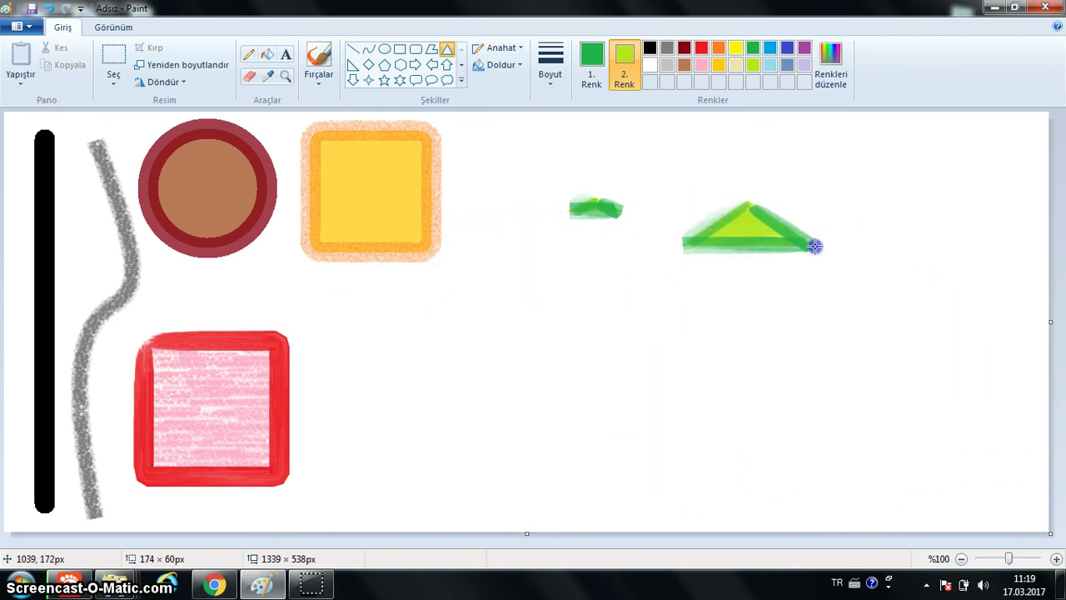
drag(569, 296, 741, 329)
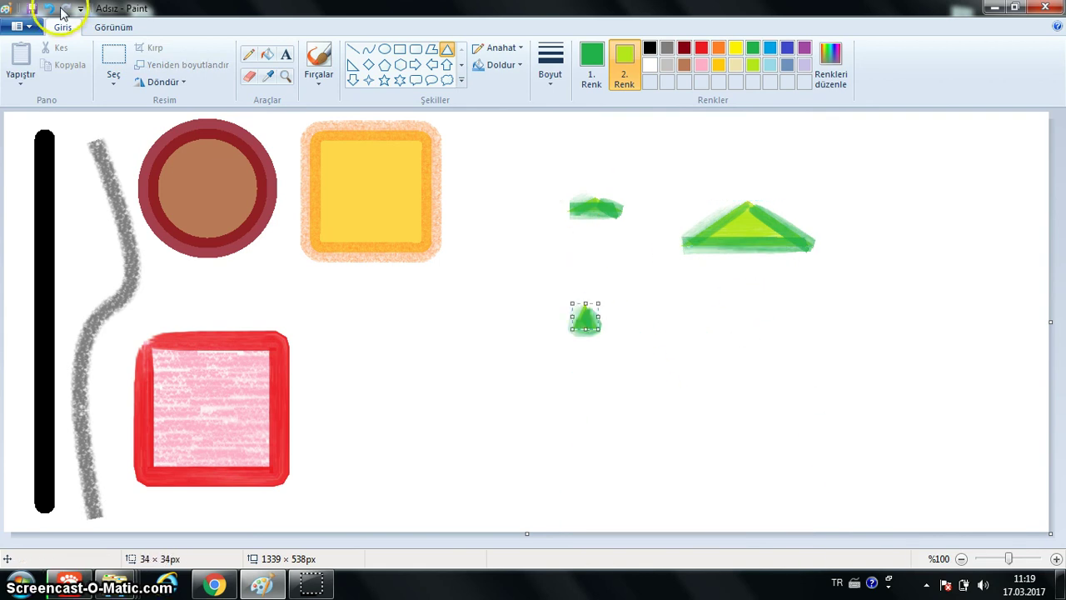
click(51, 10)
click(51, 10)
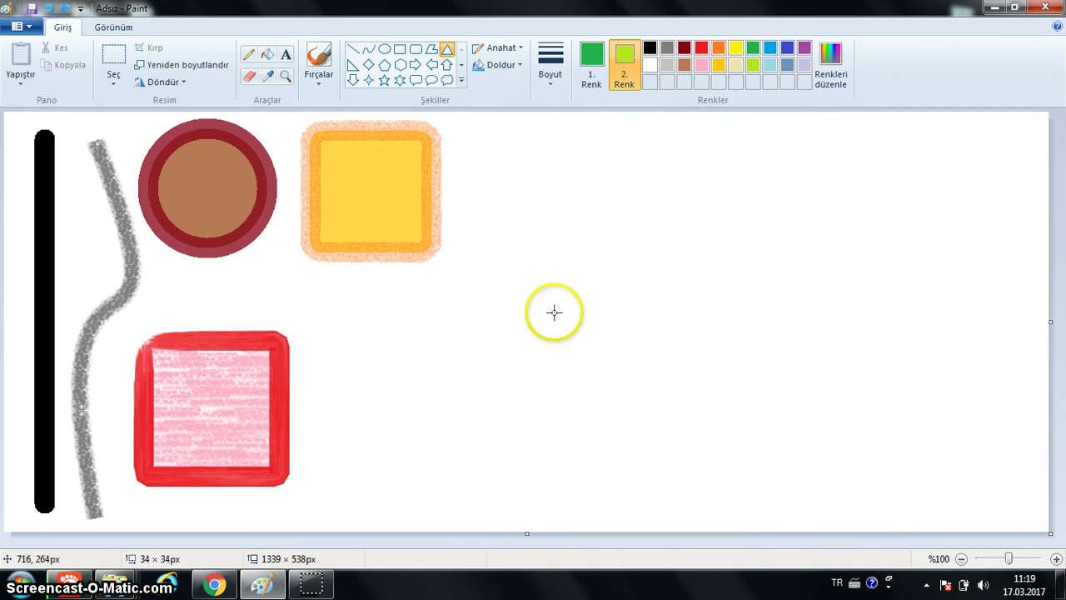
Draw a triangle about 216 px wide and high, placed below the orange rounded square.
drag(548, 197, 723, 361)
drag(647, 341, 398, 425)
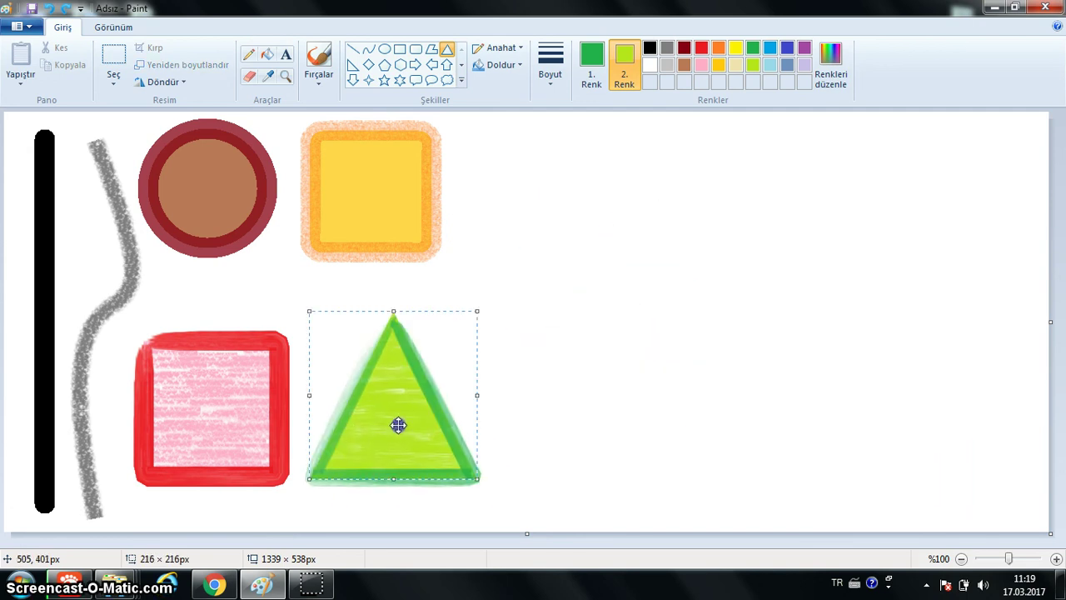
Choose the cloud callout shape with a solid-colour outline (Düz renk) and a natural-pencil fill (Doğal kalem).
click(447, 81)
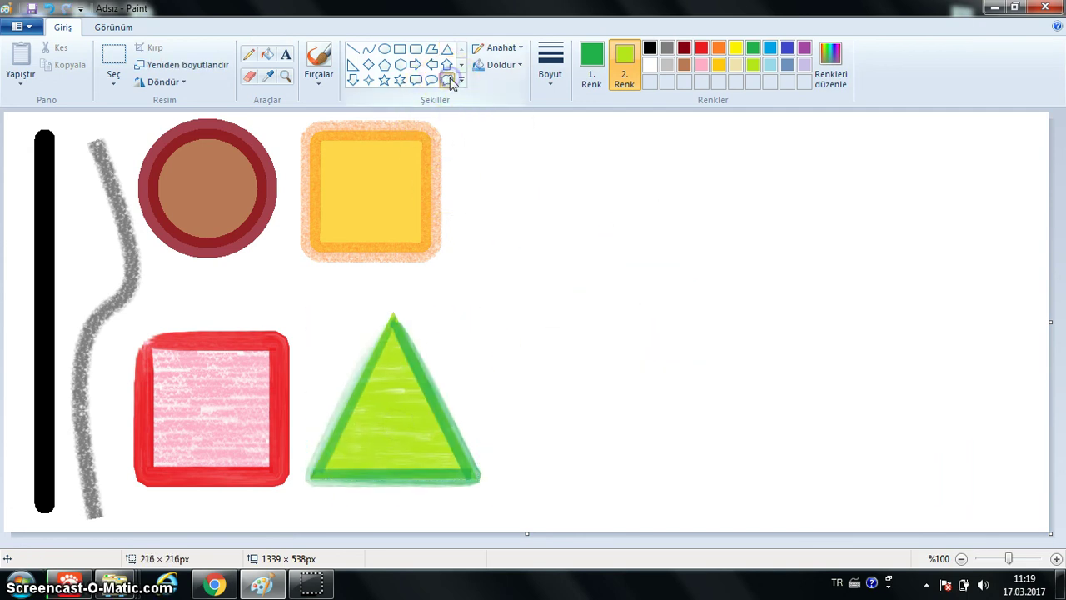
click(506, 48)
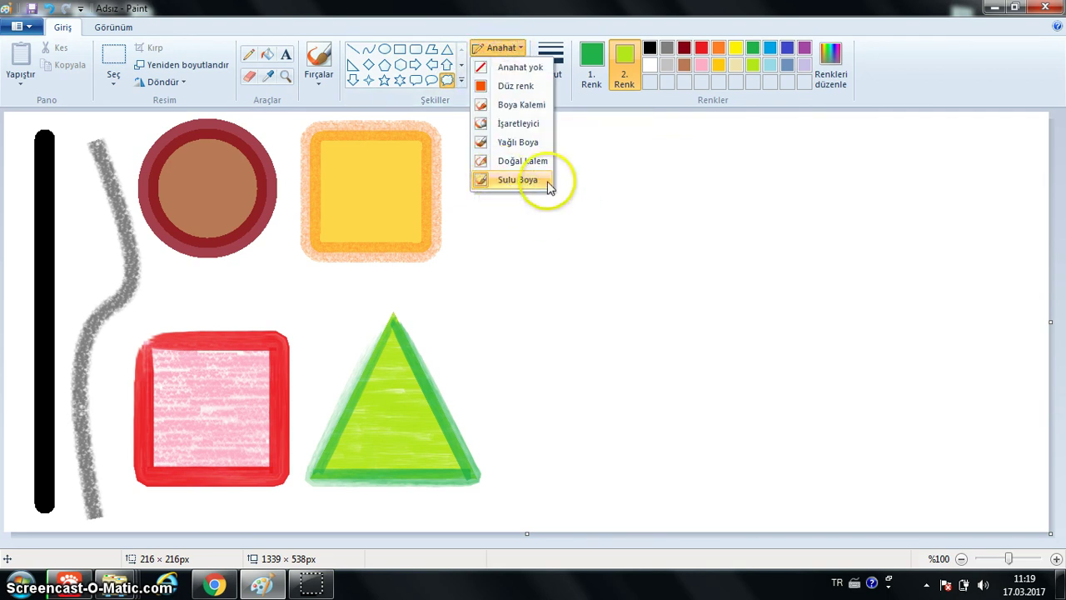
click(516, 88)
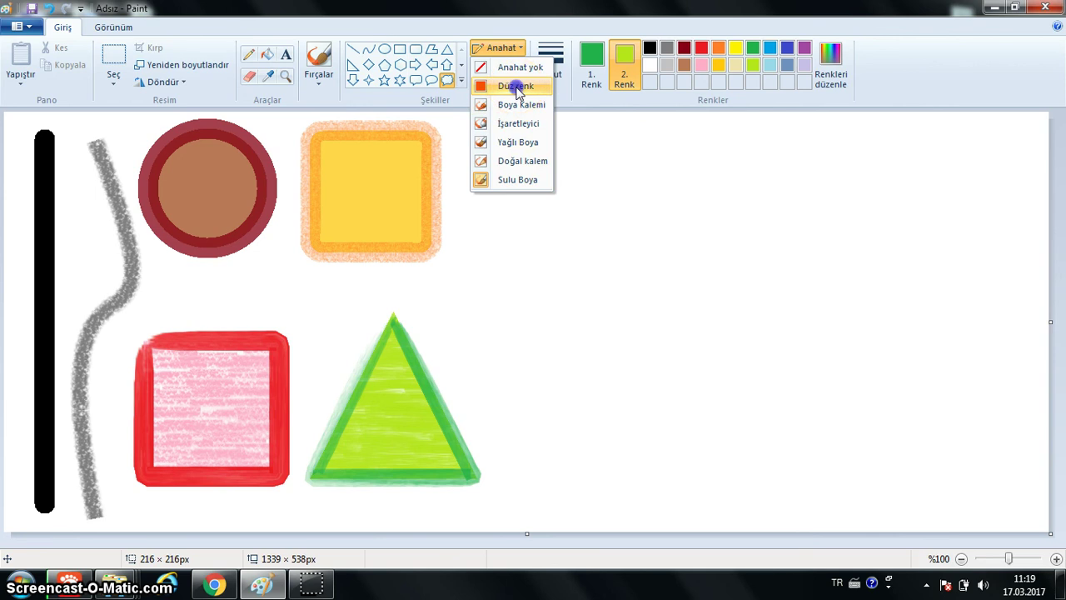
click(498, 65)
click(513, 180)
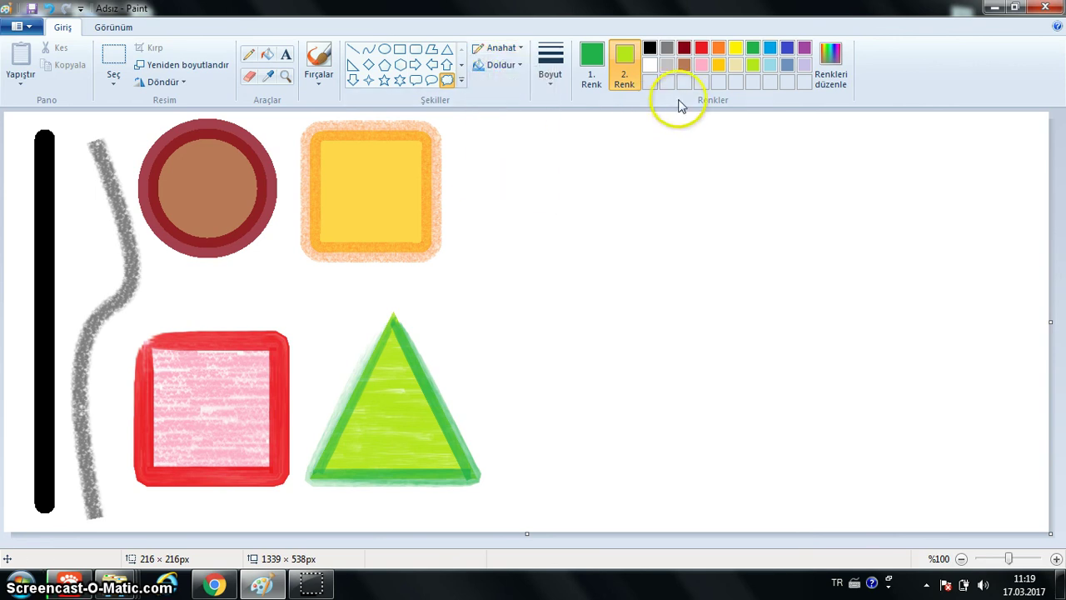
Draw a cloud callout about 64 px wide with turquoise outline and light turquoise fill, in the empty area right of the rounded square.
click(768, 52)
click(625, 59)
click(772, 66)
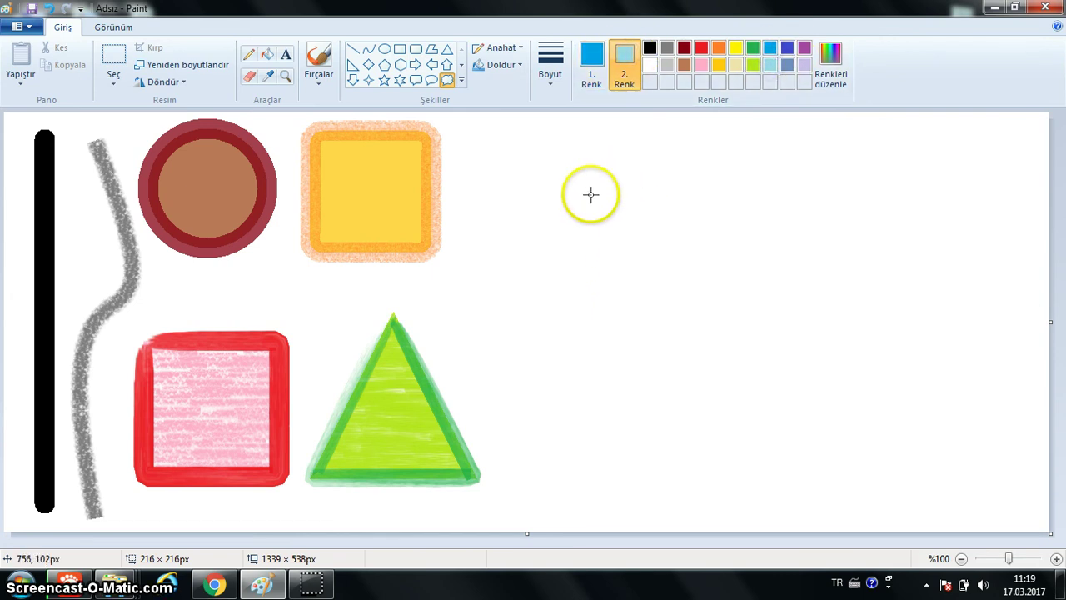
drag(558, 177, 623, 205)
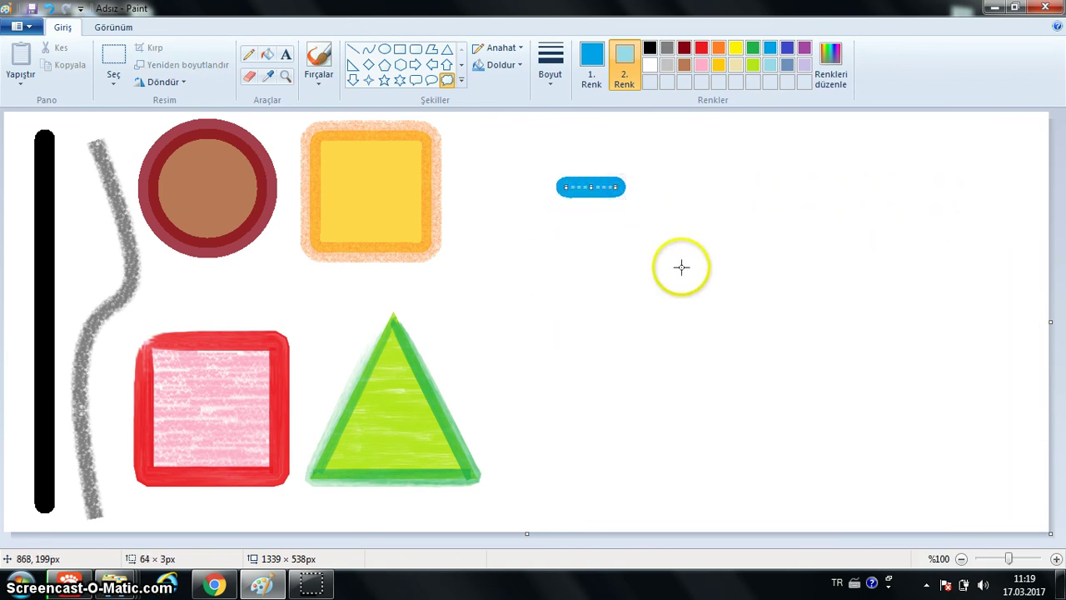